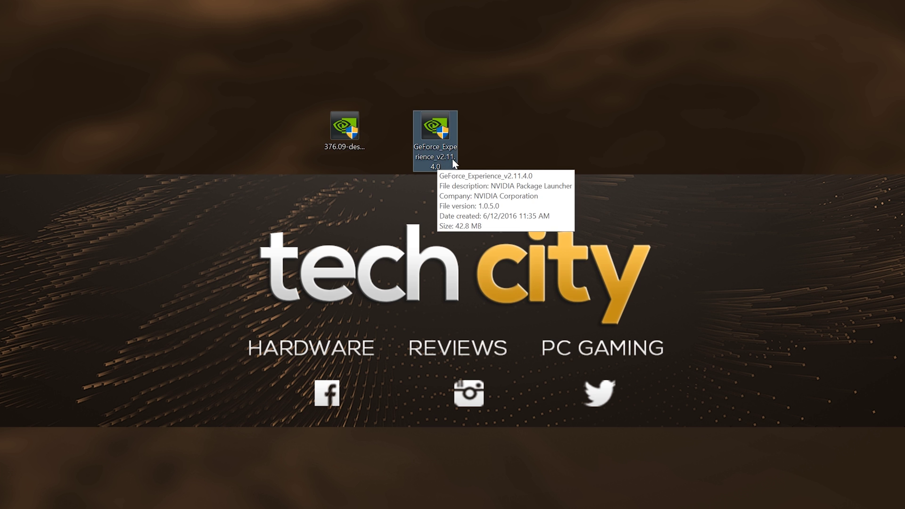
Select the GeForce_Experience_v2.11.4.0 installer icon on the desktop, next to the 376.09 driver package.
{"action": "left_click_drag", "start_coordinate": [407, 75], "coordinate": [479, 175]}
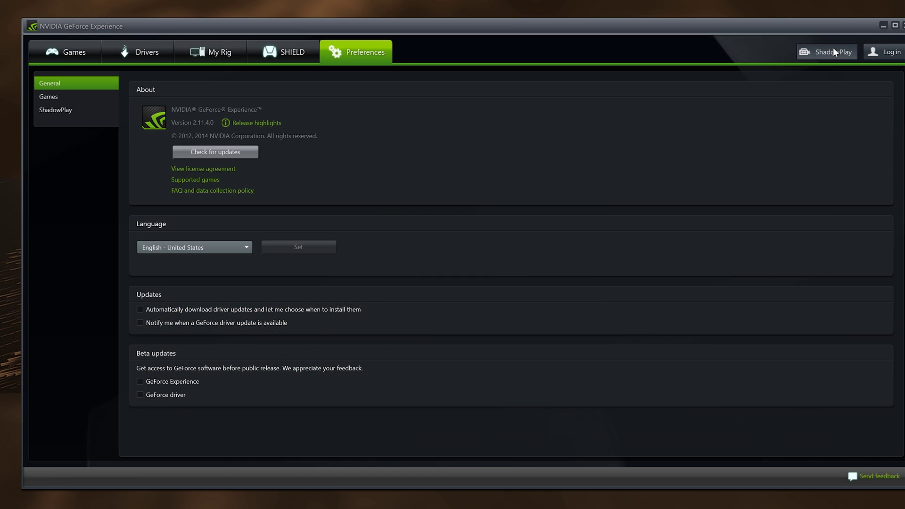
Open and close the ShadowPlay panel, then switch GeForce Experience to its Drivers page.
{"action": "left_click", "coordinate": [833, 52]}
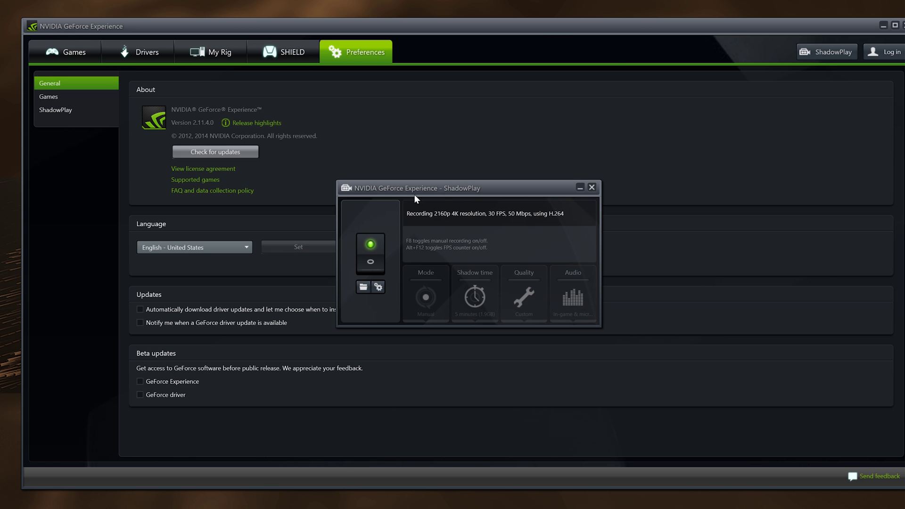
{"action": "left_click", "coordinate": [591, 187]}
{"action": "left_click", "coordinate": [280, 51]}
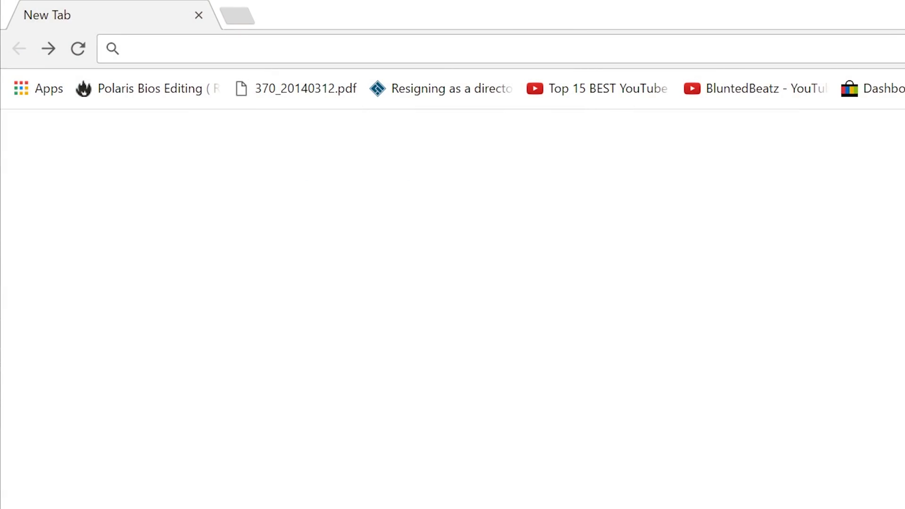
Paste the NVIDIA driver download URL into Chrome's address bar to load the Driver Downloads page.
{"action": "type", "text": "http://us.download.nvidia.com/GFE/GFEClient/2.11.4.0/GeForce_Experience_v2.11.4.0.exe"}
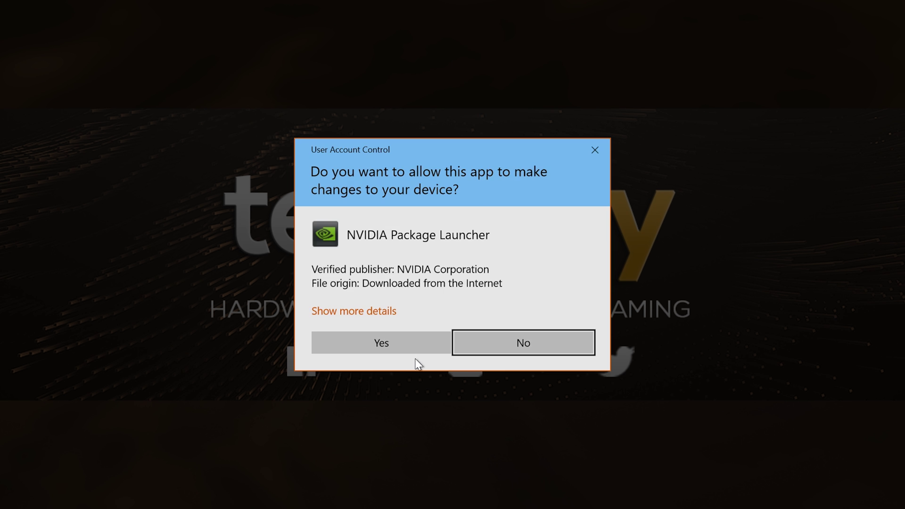
Unpack the 376.09 driver to C:\NVIDIA and select the four files in its Win10_64\International\NvTelemetry folder.
{"action": "left_click", "coordinate": [400, 343]}
{"action": "left_click", "coordinate": [415, 277]}
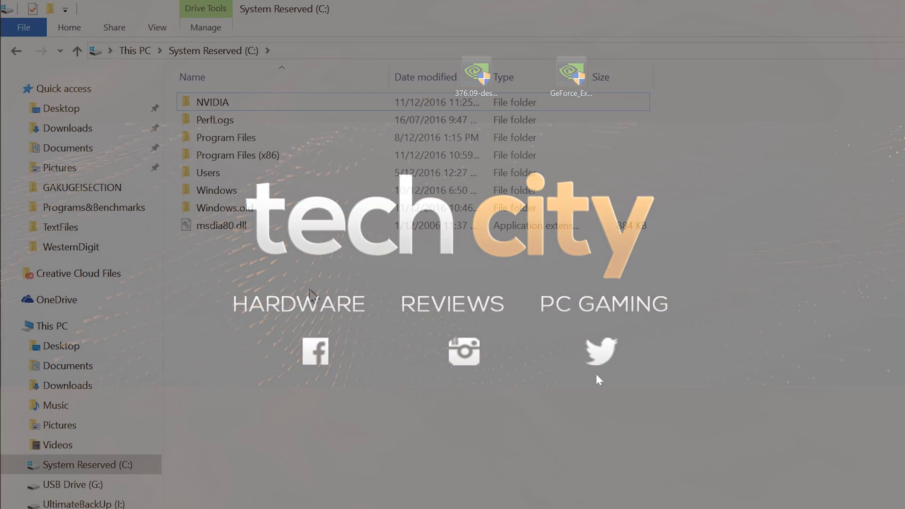
{"action": "double_click", "coordinate": [234, 102]}
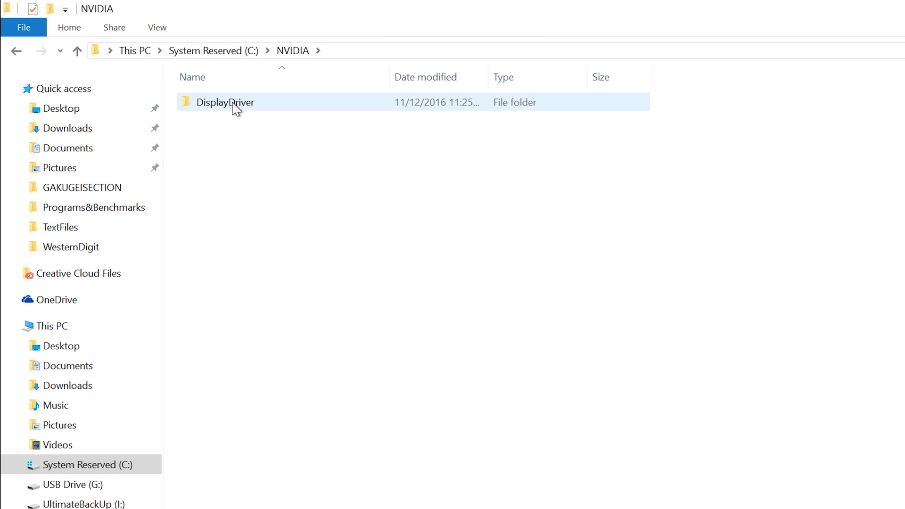
{"action": "double_click", "coordinate": [236, 108]}
{"action": "double_click", "coordinate": [238, 107]}
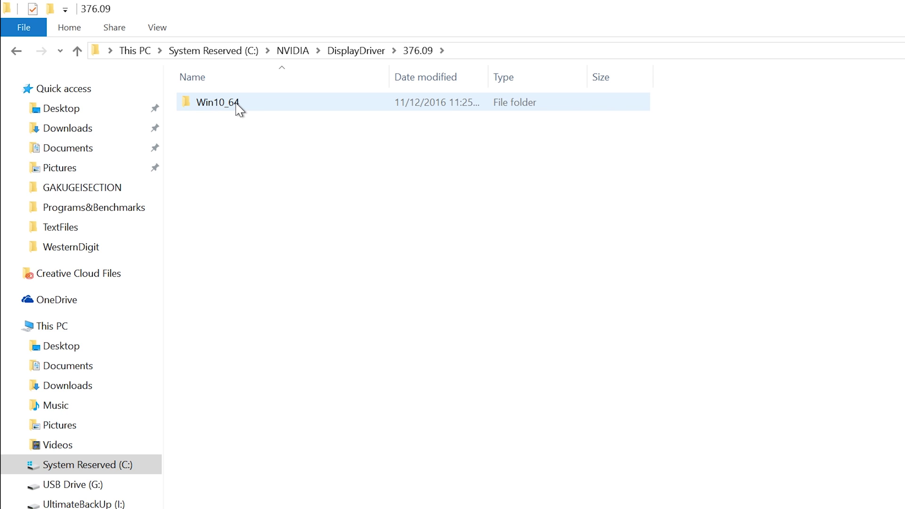
{"action": "double_click", "coordinate": [257, 109]}
{"action": "double_click", "coordinate": [268, 108]}
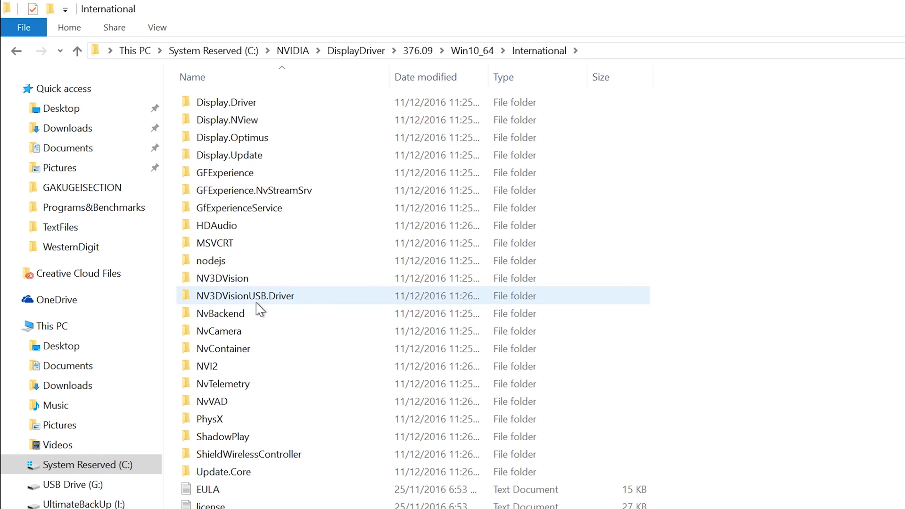
{"action": "double_click", "coordinate": [246, 384]}
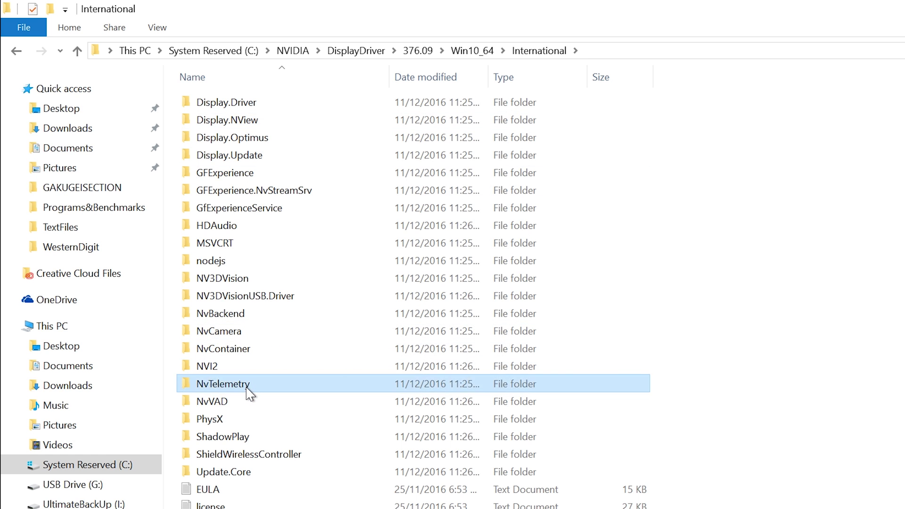
{"action": "left_click_drag", "start_coordinate": [370, 287], "coordinate": [246, 102]}
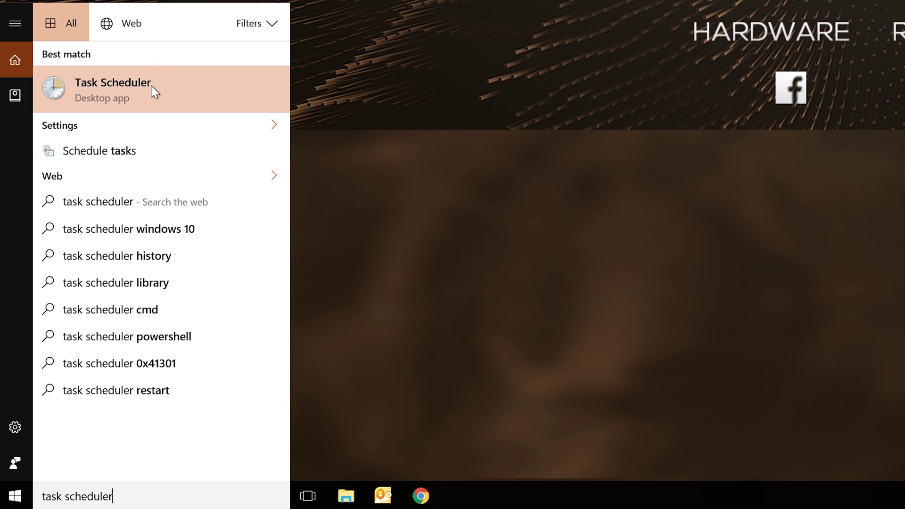
Open Task Scheduler Library and inspect the NvTmMon, NvTmRep and NvTmRepOnLogon telemetry tasks.
{"action": "left_click", "coordinate": [73, 308]}
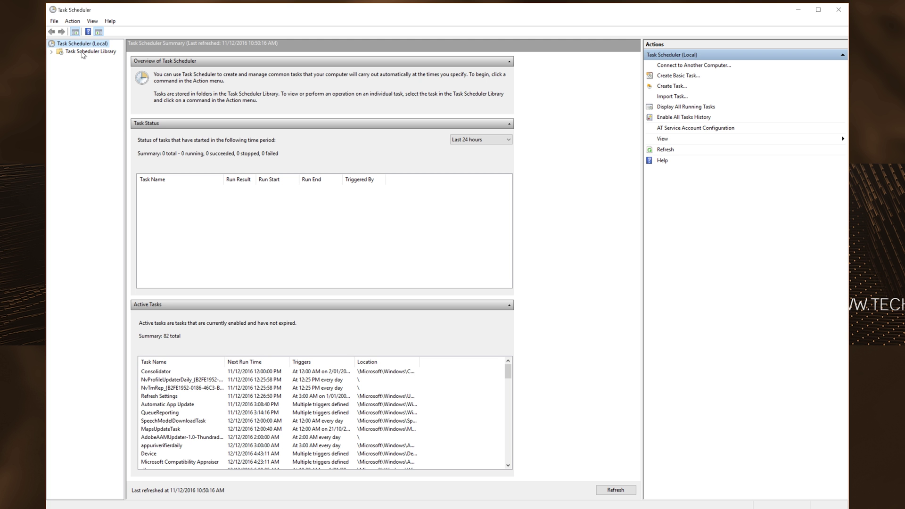
{"action": "left_click", "coordinate": [82, 52]}
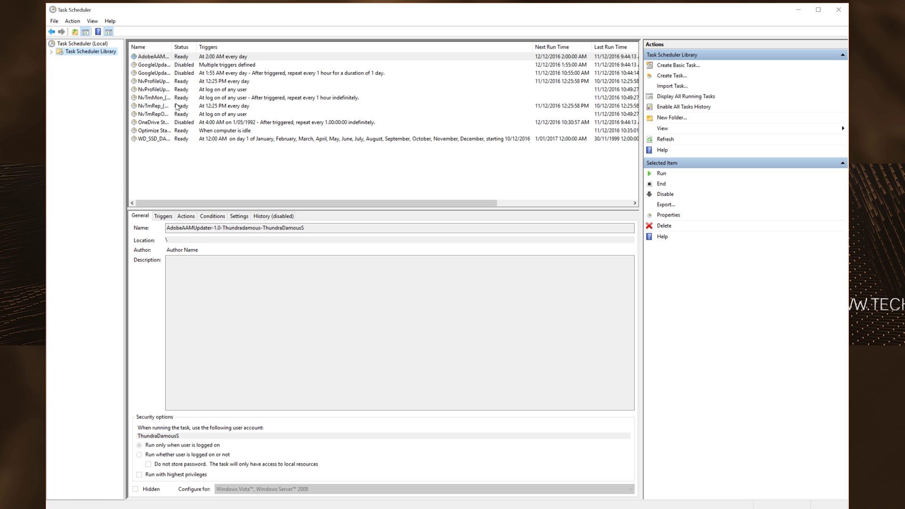
{"action": "left_click", "coordinate": [154, 114]}
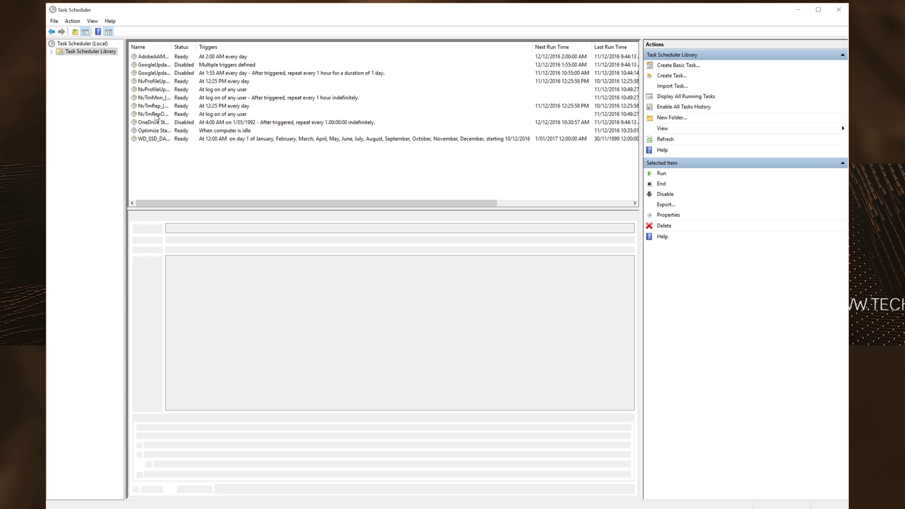
{"action": "left_click_drag", "start_coordinate": [172, 47], "coordinate": [220, 47]}
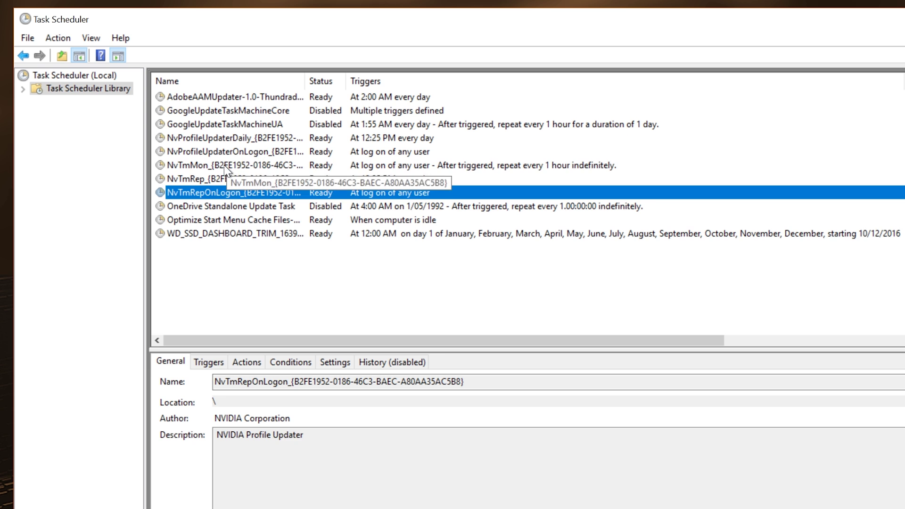
{"action": "left_click", "coordinate": [172, 100]}
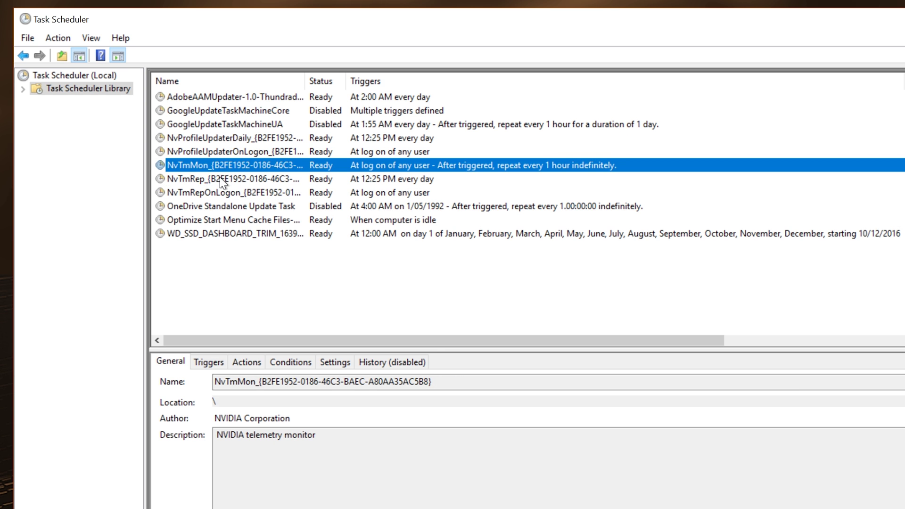
{"action": "left_click", "coordinate": [220, 183], "text": "shift"}
{"action": "left_click", "coordinate": [218, 195], "text": "shift"}
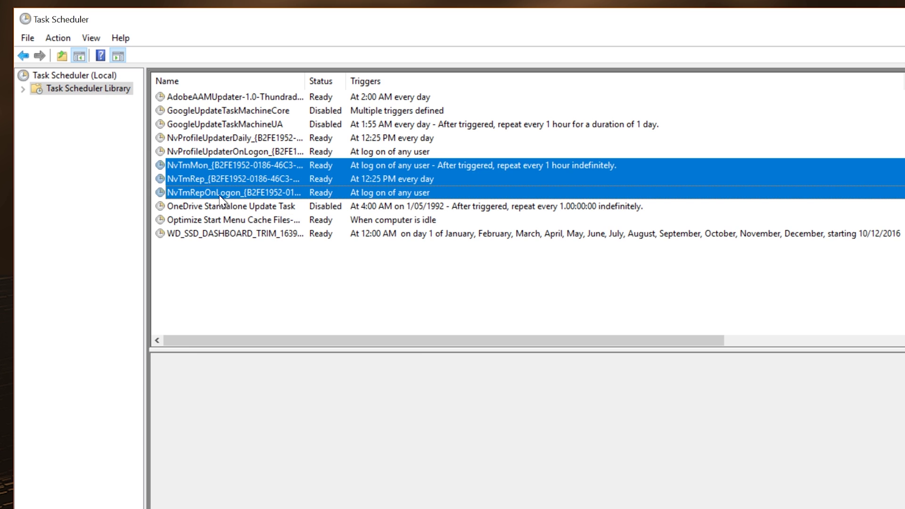
{"action": "left_click", "coordinate": [219, 195]}
{"action": "left_click", "coordinate": [225, 167]}
Disable the NvTmMon, NvTmRep and NvTmRepOnLogon tasks.
{"action": "right_click", "coordinate": [225, 166]}
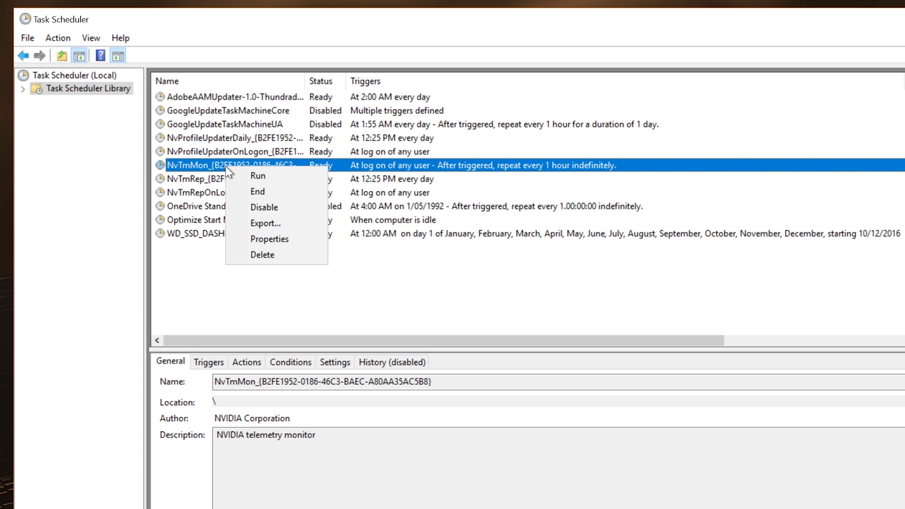
{"action": "left_click", "coordinate": [252, 206]}
{"action": "left_click", "coordinate": [254, 181]}
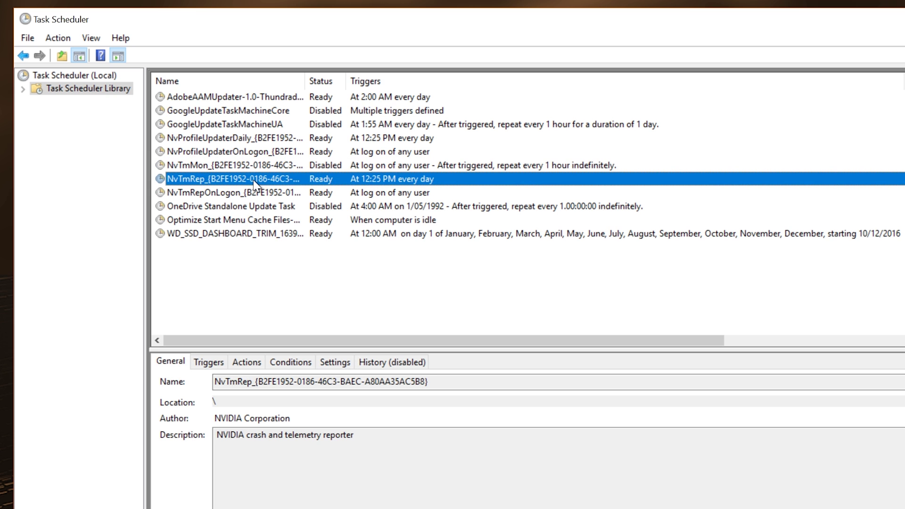
{"action": "right_click", "coordinate": [253, 181]}
{"action": "left_click", "coordinate": [282, 223]}
{"action": "left_click", "coordinate": [245, 194]}
{"action": "right_click", "coordinate": [245, 194]}
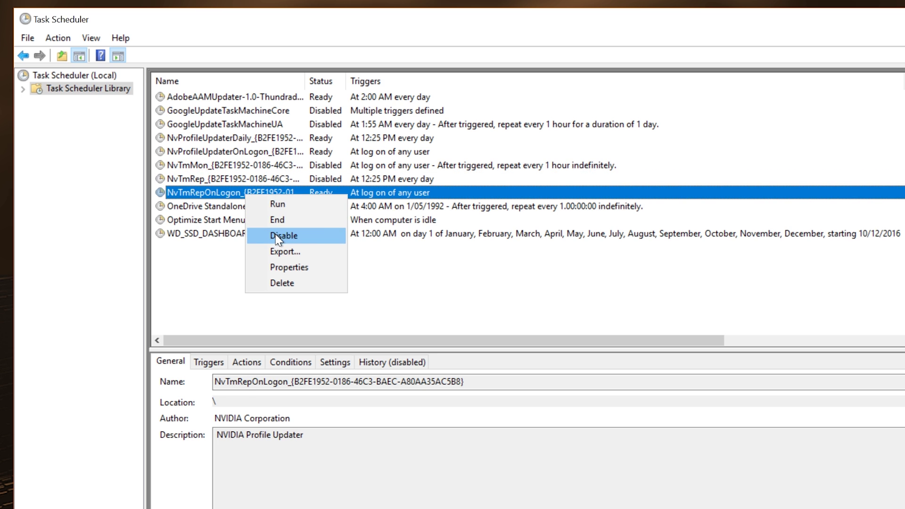
{"action": "left_click", "coordinate": [278, 235]}
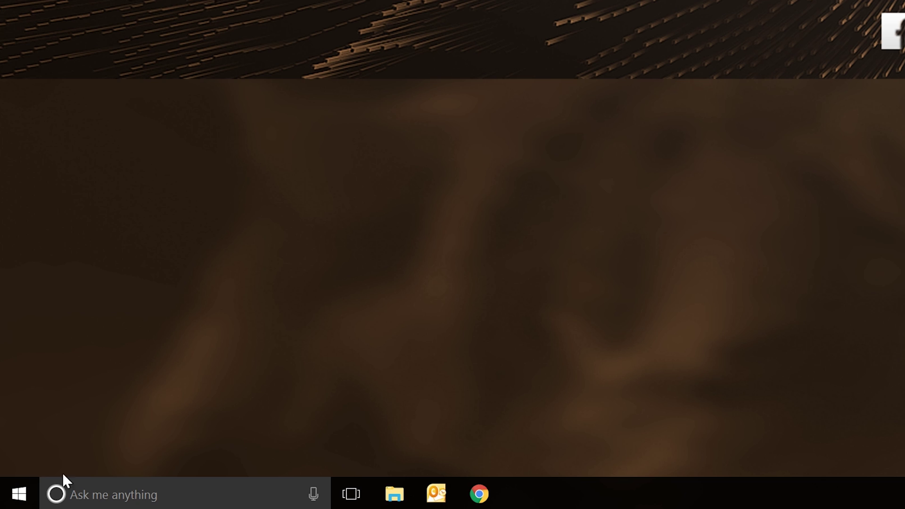
Search Windows for services.msc.
{"action": "left_click", "coordinate": [122, 493]}
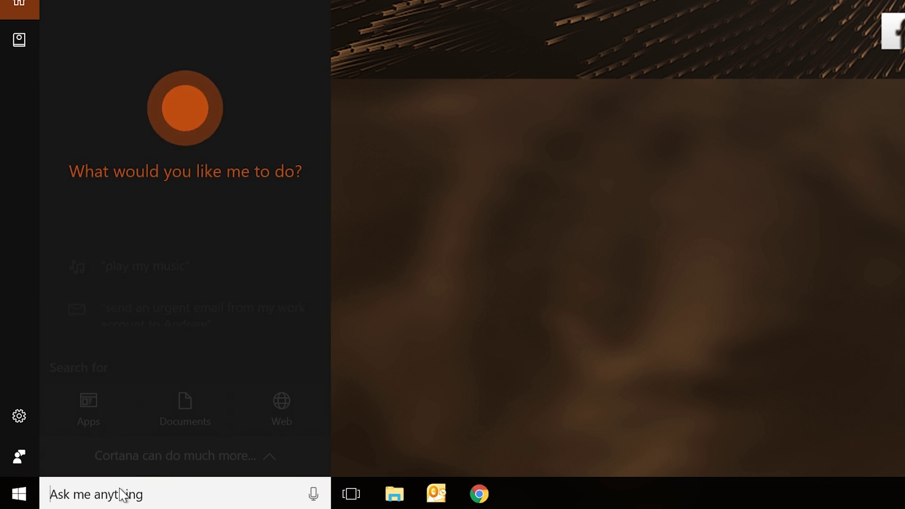
{"action": "type", "text": "services.msc"}
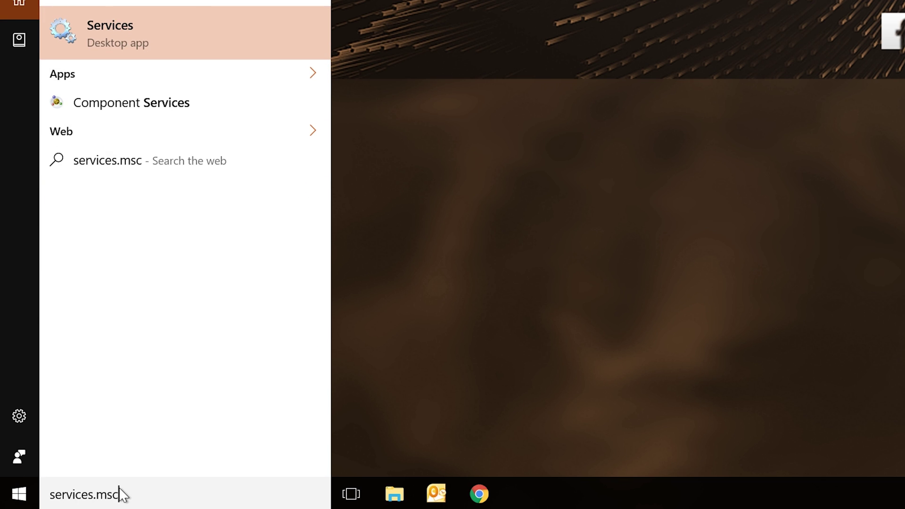
Open Services, sort by name and locate the NVIDIA services.
{"action": "key", "text": "Return"}
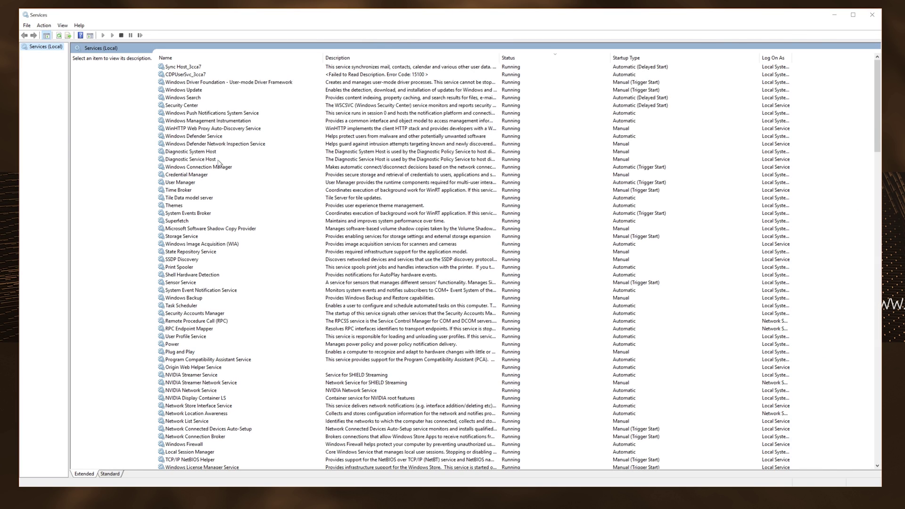
{"action": "left_click", "coordinate": [226, 59]}
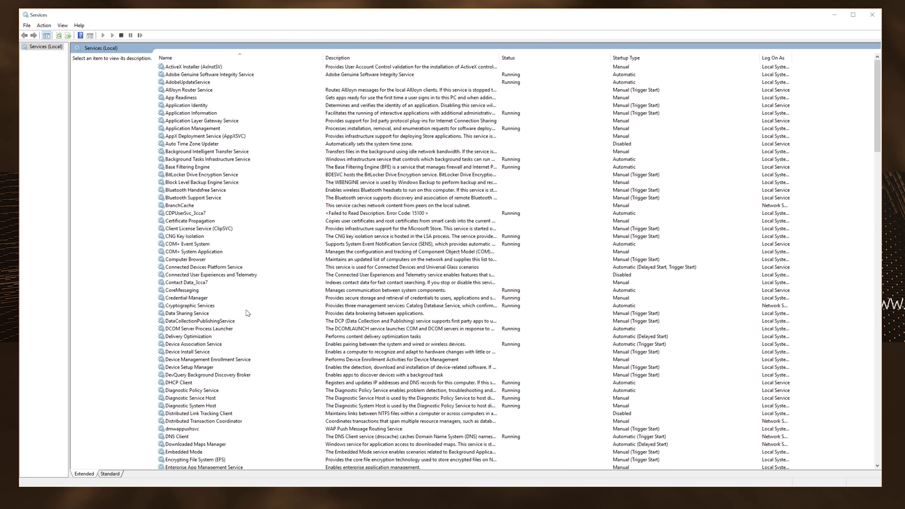
{"action": "key", "text": "n"}
{"action": "key", "text": "Down"}
{"action": "key", "text": "Down"}
{"action": "key", "text": "Down"}
{"action": "key", "text": "Down"}
{"action": "key", "text": "Down"}
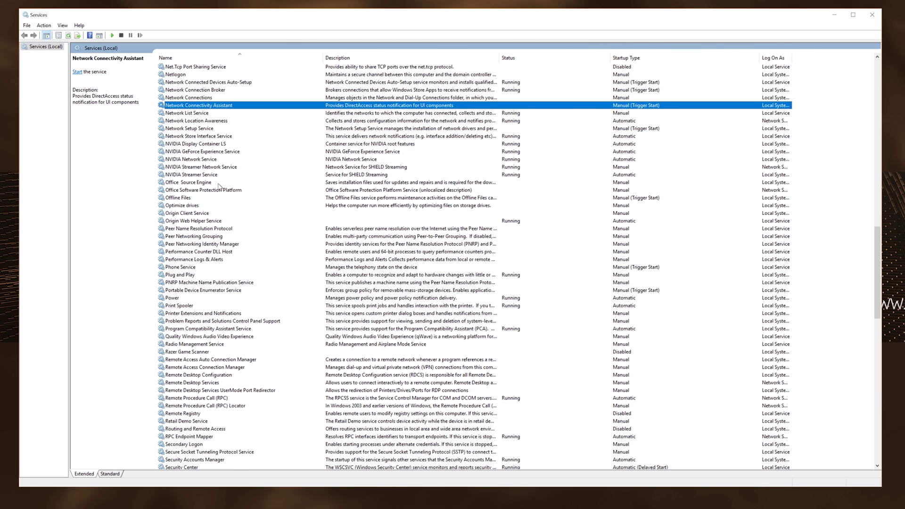
{"action": "left_click", "coordinate": [206, 152]}
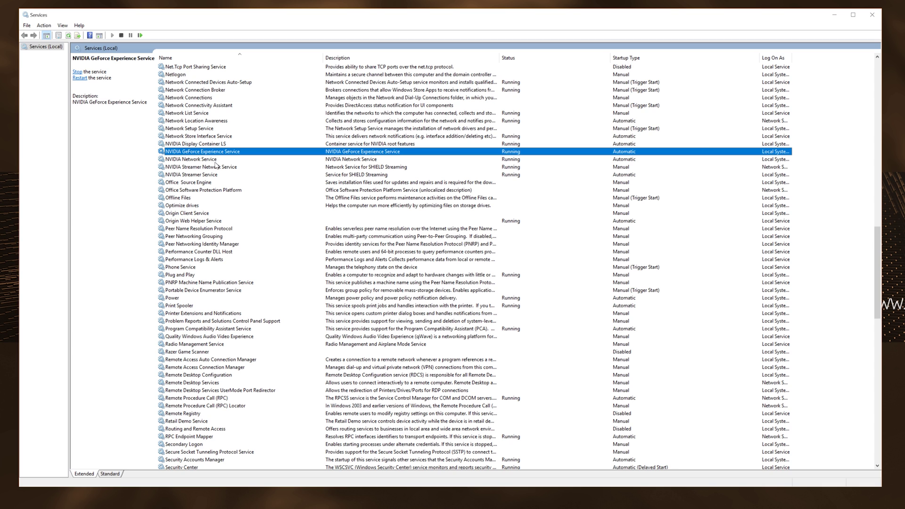
{"action": "left_click", "coordinate": [213, 161]}
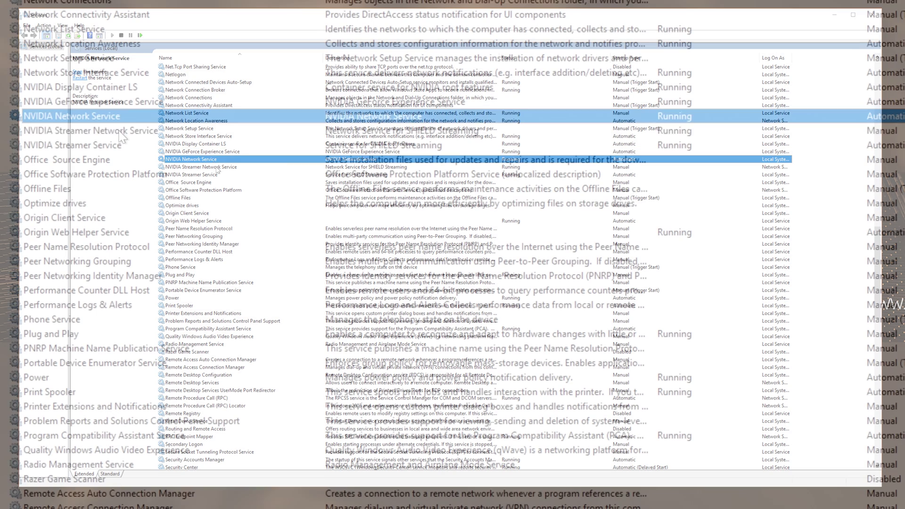
{"action": "left_click", "coordinate": [217, 168]}
Stop NVIDIA Streamer Network Service and set its startup type to Disabled.
{"action": "right_click", "coordinate": [120, 137]}
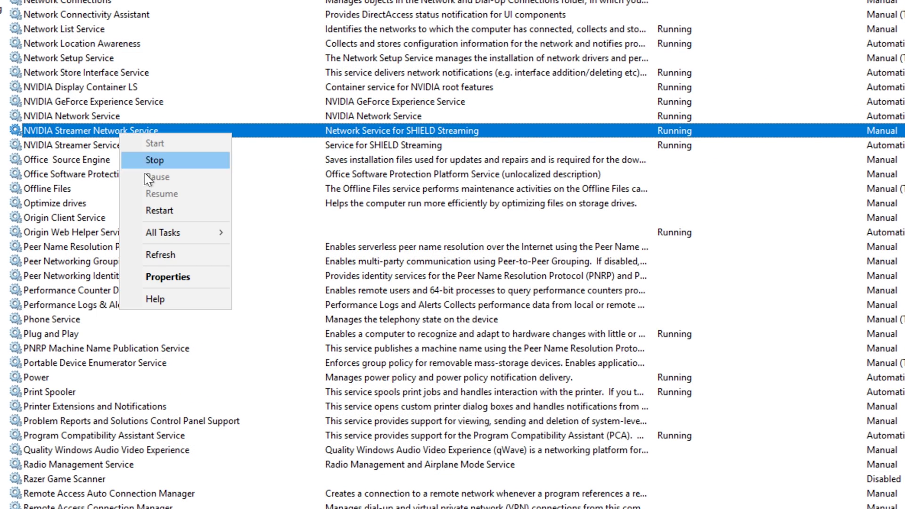
{"action": "left_click", "coordinate": [166, 275]}
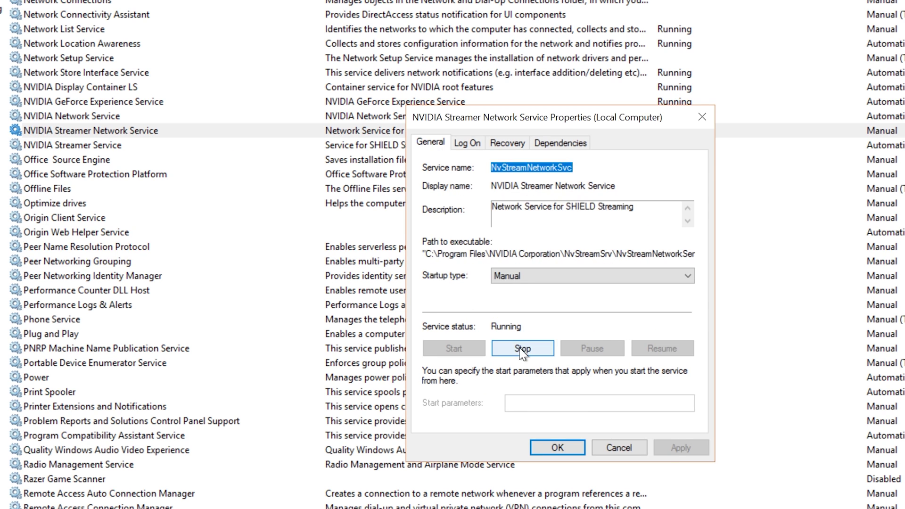
{"action": "left_click", "coordinate": [522, 347]}
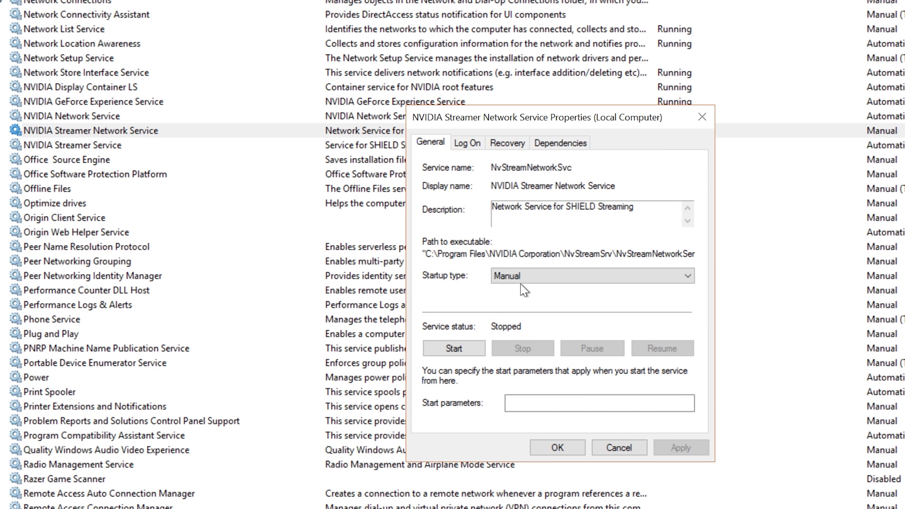
{"action": "left_click", "coordinate": [520, 284]}
{"action": "left_click", "coordinate": [537, 319]}
{"action": "left_click", "coordinate": [681, 446]}
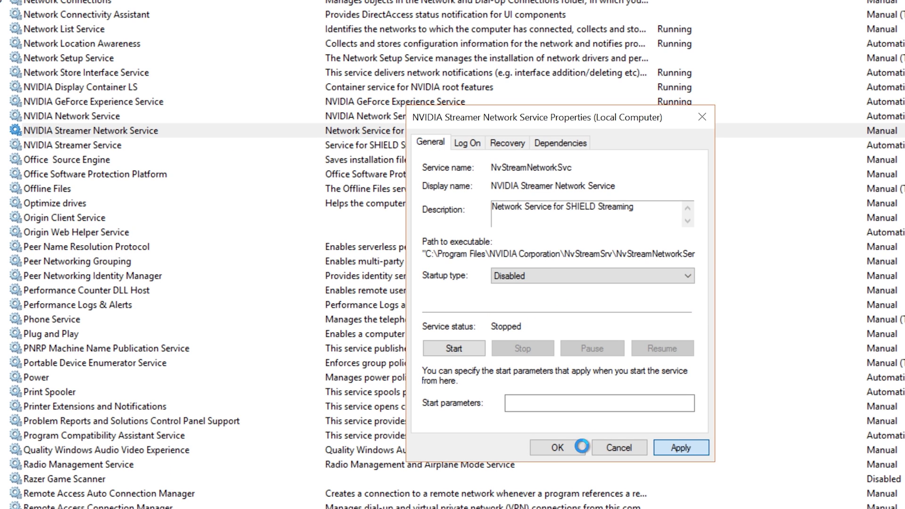
{"action": "left_click", "coordinate": [570, 448]}
Set NVIDIA Streamer Service's startup type to Disabled.
{"action": "left_click", "coordinate": [135, 145]}
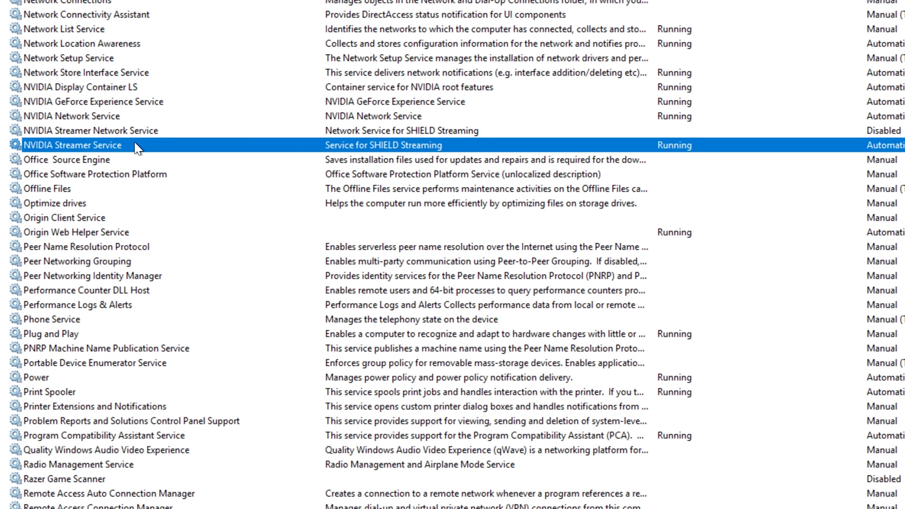
{"action": "right_click", "coordinate": [135, 143]}
{"action": "left_click", "coordinate": [181, 285]}
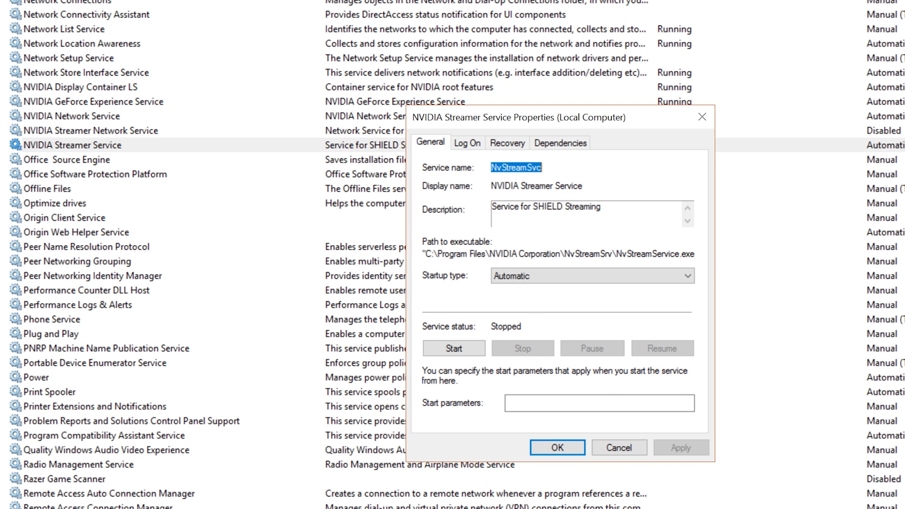
{"action": "left_click", "coordinate": [522, 277]}
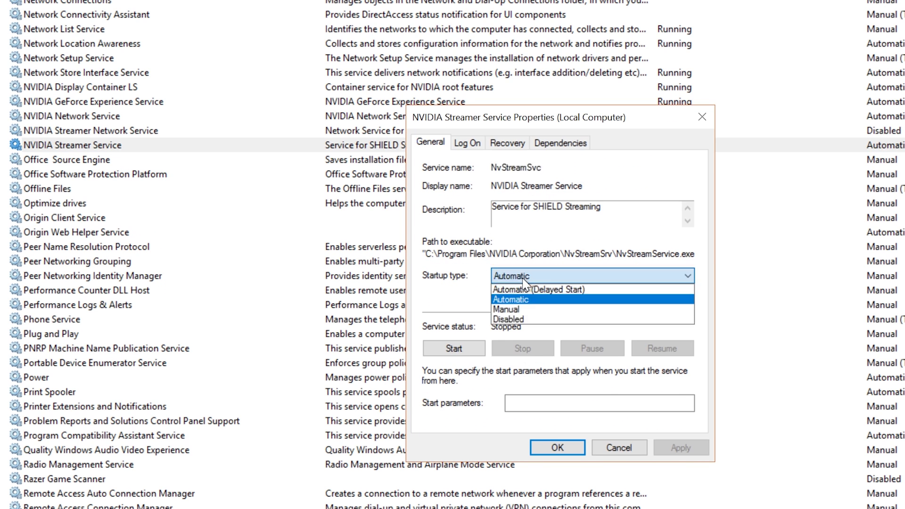
{"action": "left_click", "coordinate": [527, 320]}
{"action": "left_click", "coordinate": [681, 448]}
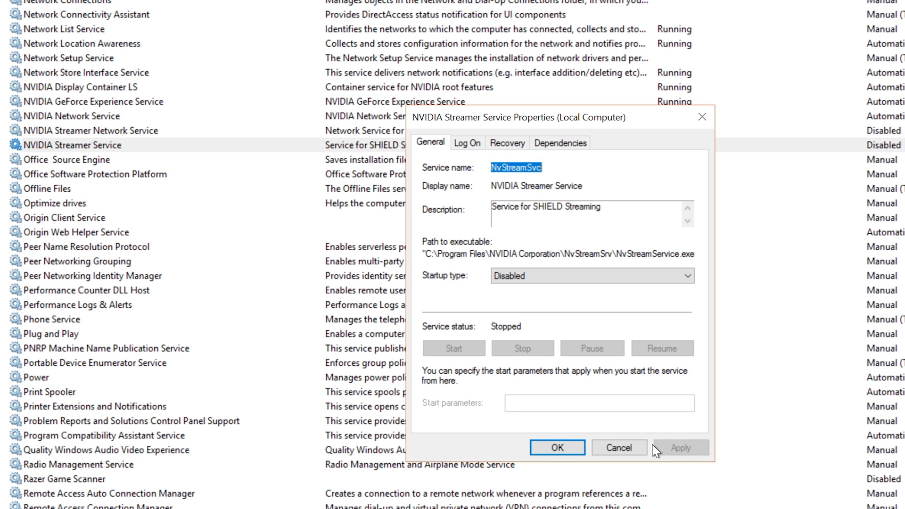
{"action": "left_click", "coordinate": [575, 445]}
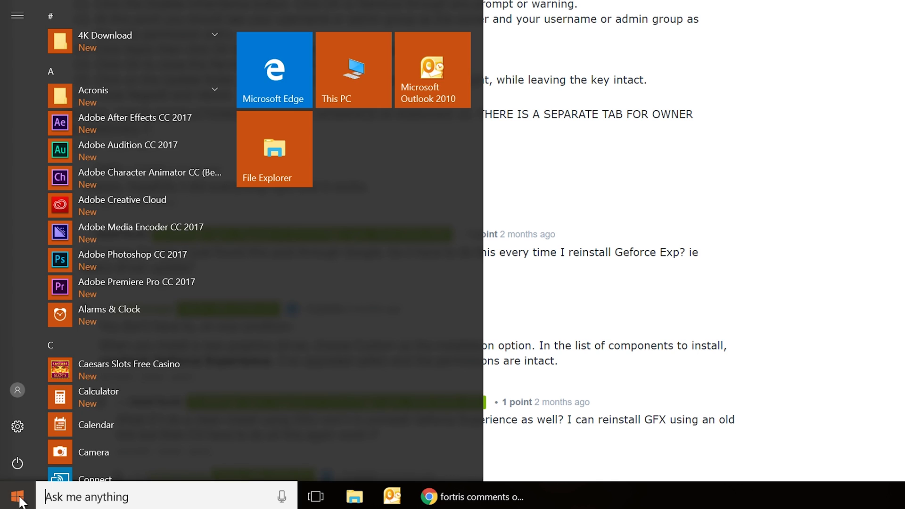
Launch regedit from the Start menu search and approve the User Account Control prompt.
{"action": "left_click", "coordinate": [17, 462]}
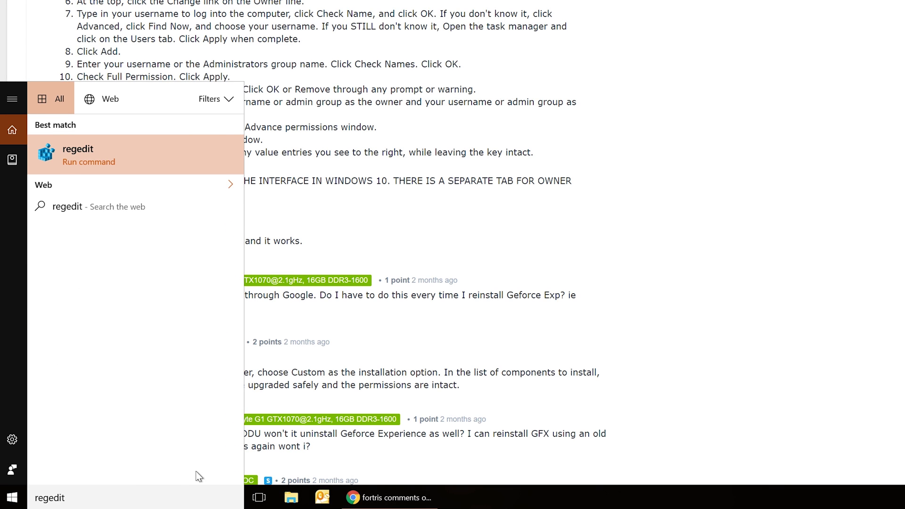
{"action": "key", "text": "Return"}
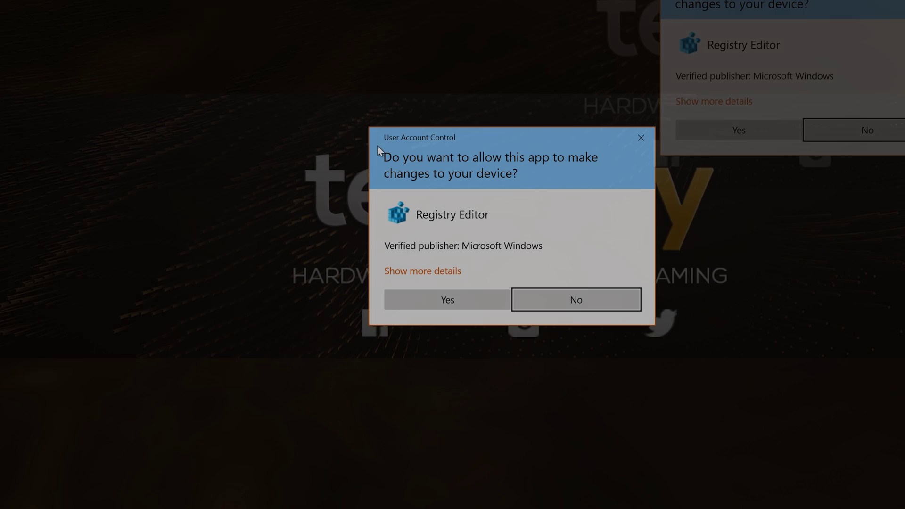
{"action": "left_click", "coordinate": [461, 303]}
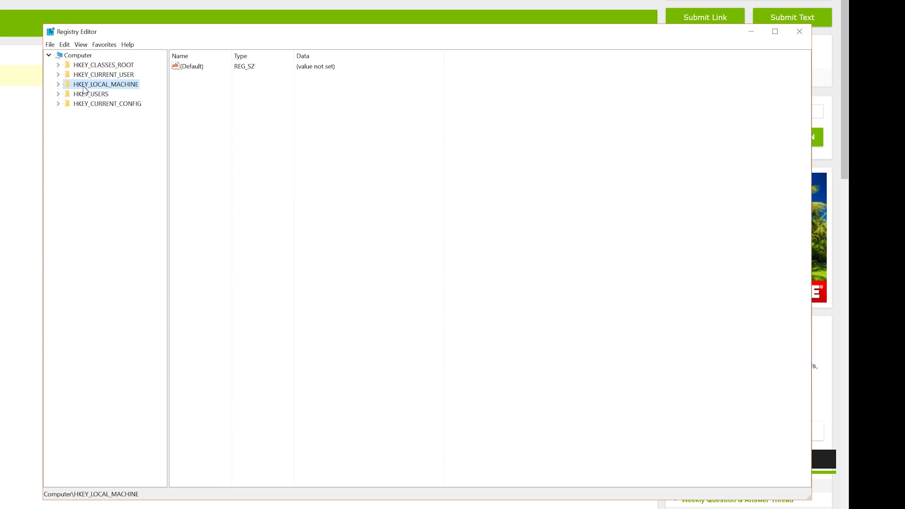
Expand HKEY_LOCAL_MACHINE\SOFTWARE\NVIDIA Corporation\Global down to GFExperience\Update.
{"action": "double_click", "coordinate": [83, 87]}
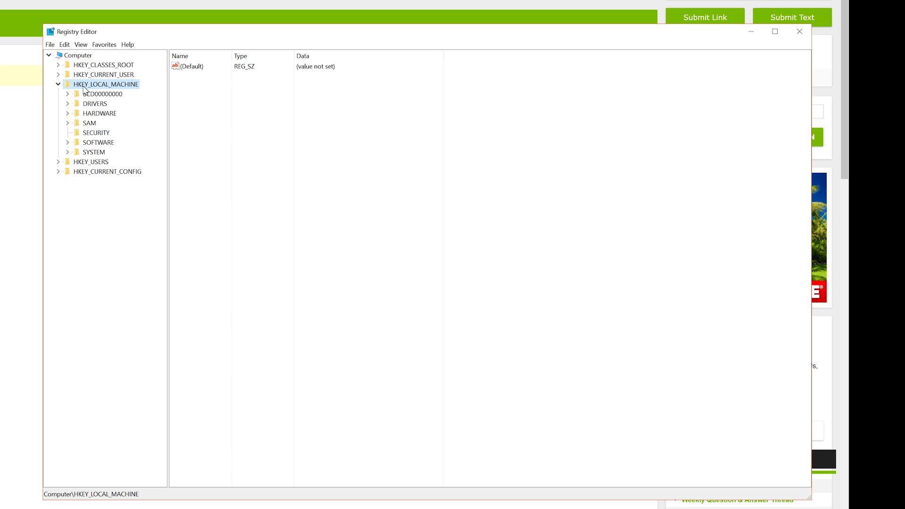
{"action": "double_click", "coordinate": [97, 143]}
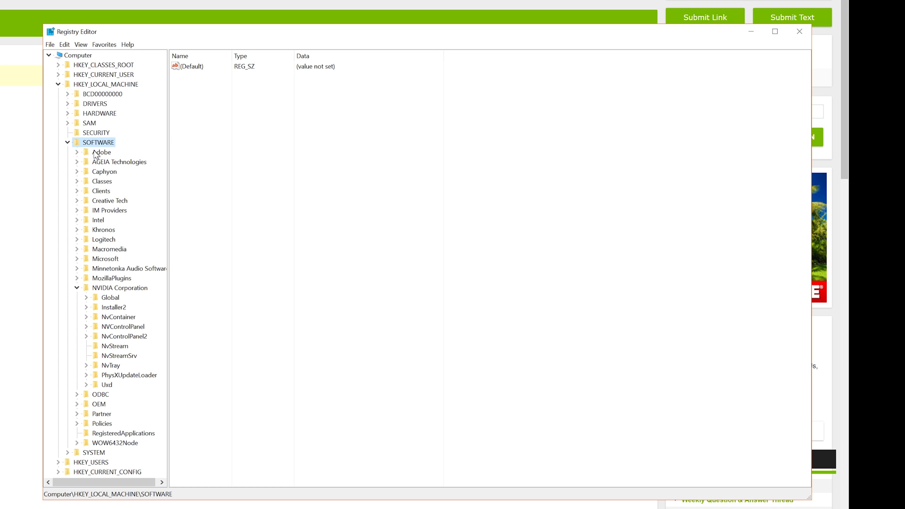
{"action": "left_click", "coordinate": [109, 289]}
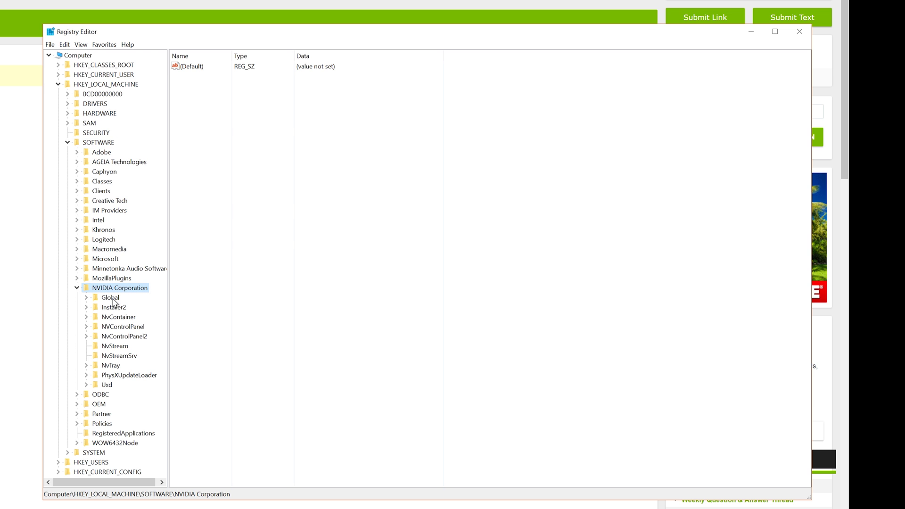
{"action": "double_click", "coordinate": [113, 299]}
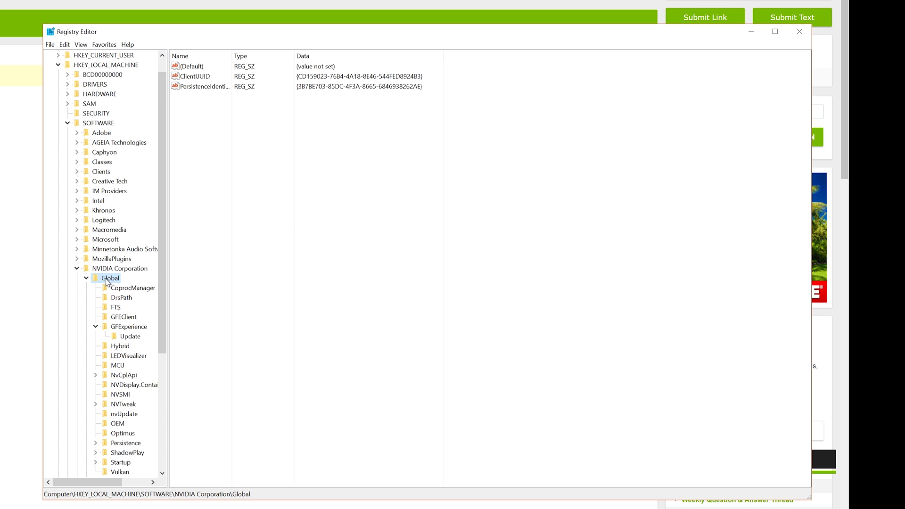
{"action": "left_click", "coordinate": [125, 335]}
Open the NVIDIA tray icon's menu from the hidden notification area.
{"action": "left_click", "coordinate": [742, 490]}
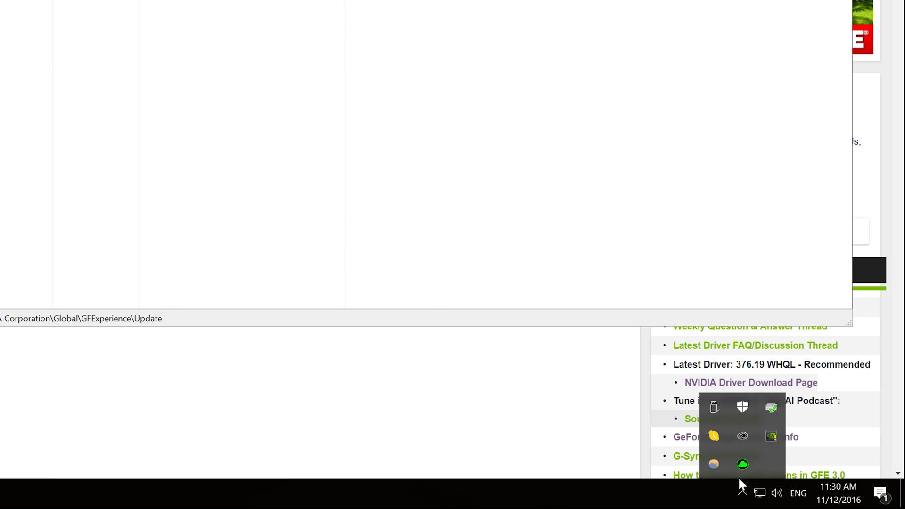
{"action": "right_click", "coordinate": [773, 433]}
{"action": "left_click", "coordinate": [768, 424]}
Delete the Update key under GFExperience and confirm the deletion.
{"action": "left_click", "coordinate": [410, 303]}
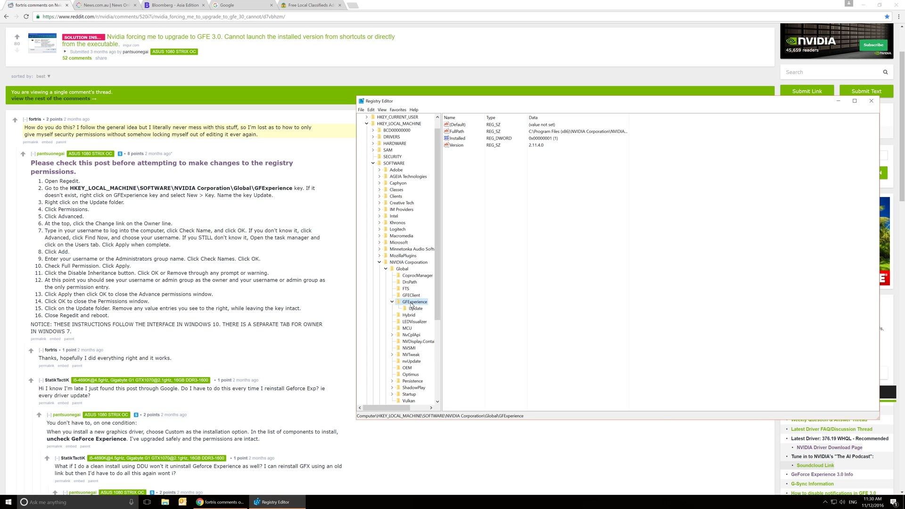
{"action": "left_click", "coordinate": [415, 308]}
{"action": "right_click", "coordinate": [414, 308]}
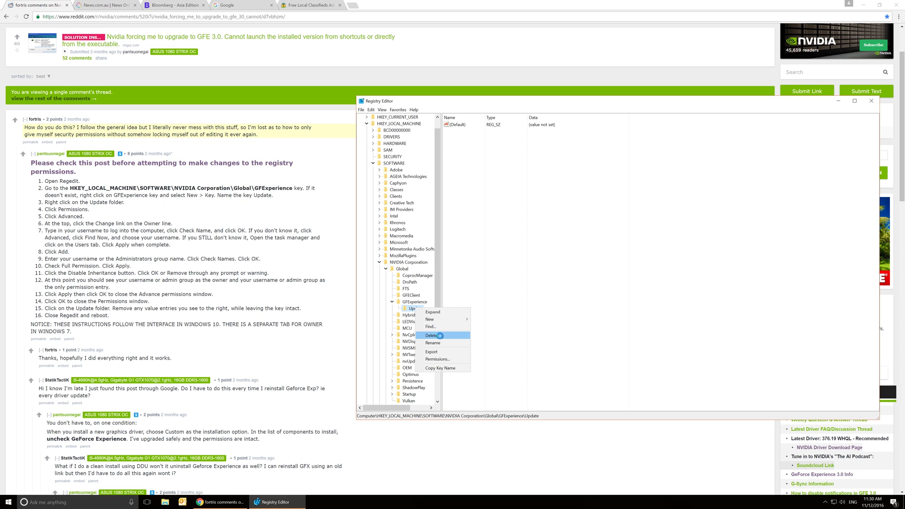
{"action": "left_click", "coordinate": [431, 335]}
{"action": "left_click", "coordinate": [480, 254]}
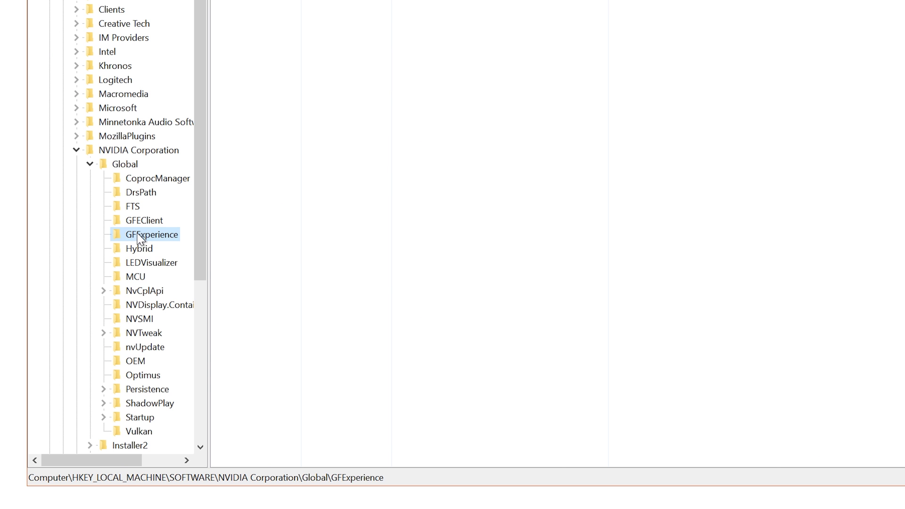
Create a new empty key named Update under GFExperience and open its Permissions dialog.
{"action": "right_click", "coordinate": [141, 237]}
{"action": "mouse_move", "coordinate": [186, 259]}
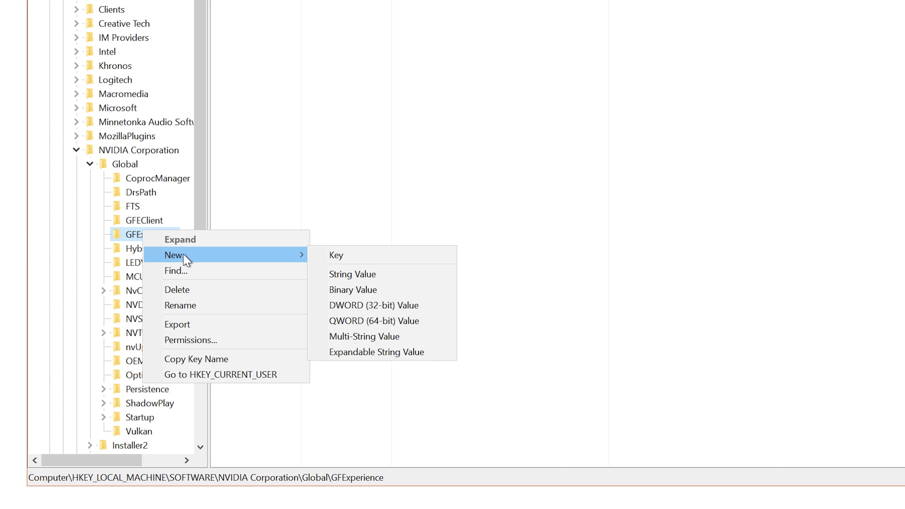
{"action": "left_click", "coordinate": [378, 259]}
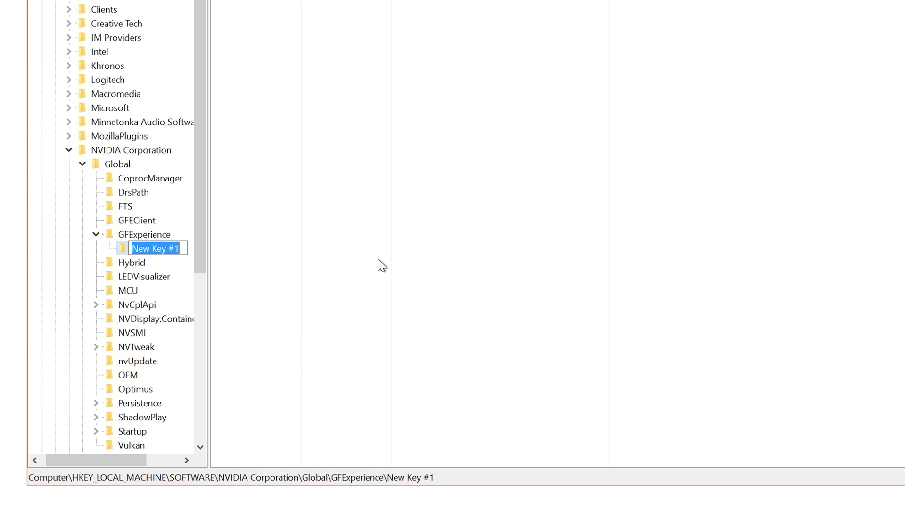
{"action": "type", "text": "Update"}
{"action": "key", "text": "Return"}
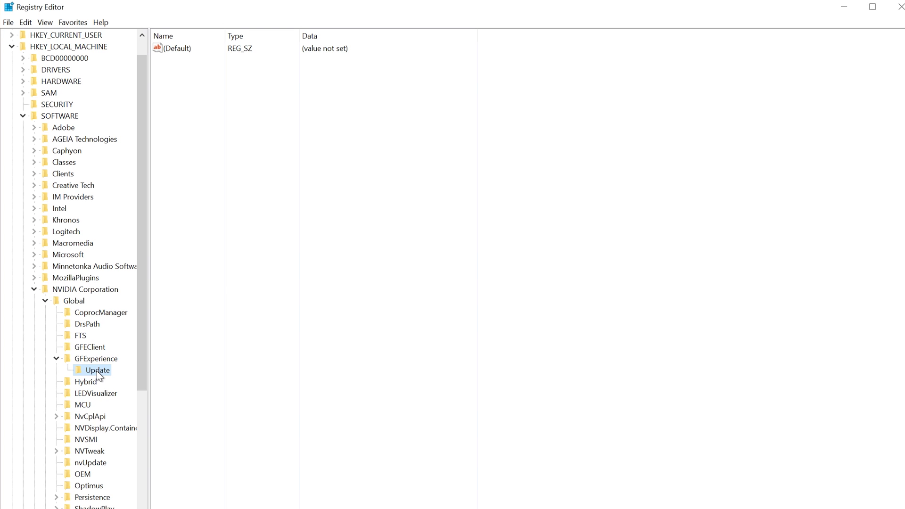
{"action": "right_click", "coordinate": [97, 372]}
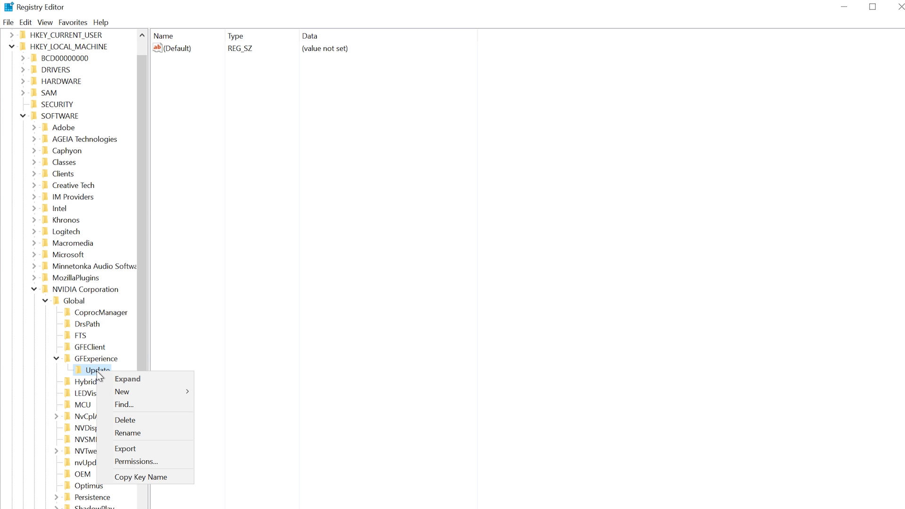
{"action": "left_click", "coordinate": [132, 461]}
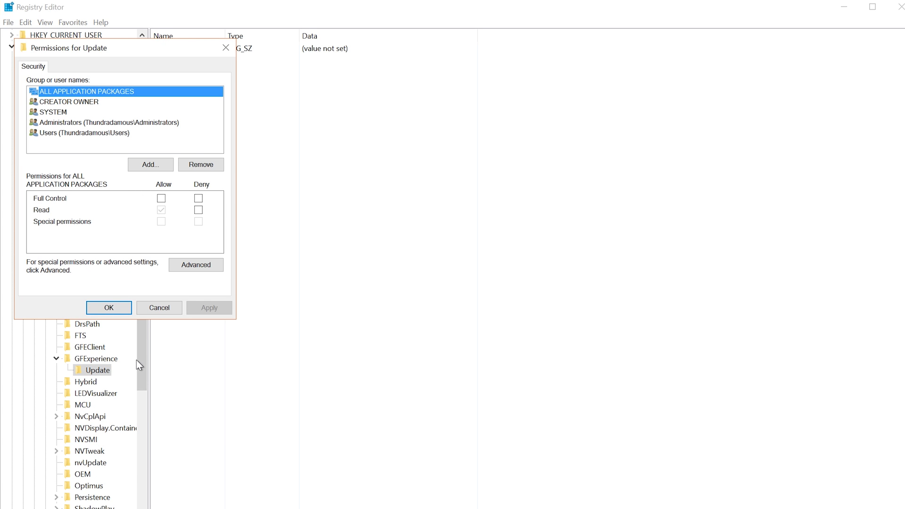
Open the Update key's advanced security settings and review the Users permission entry.
{"action": "left_click", "coordinate": [193, 266]}
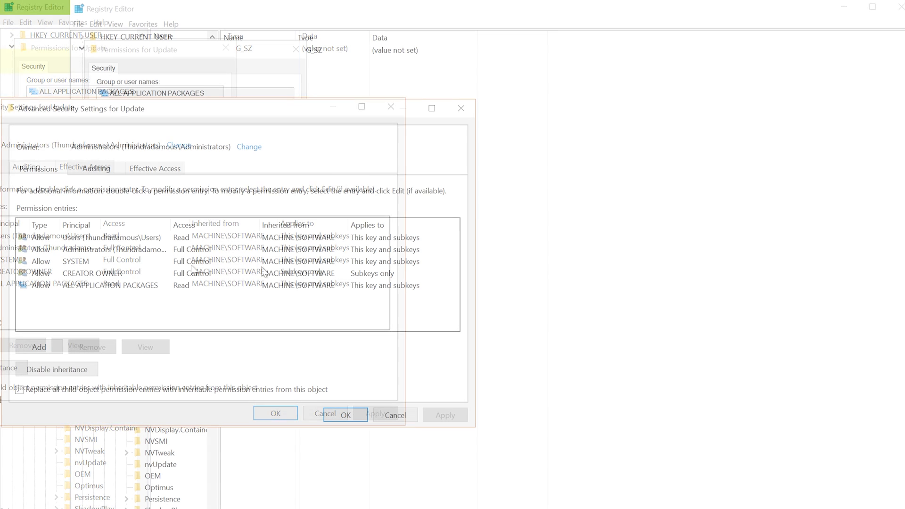
{"action": "left_click", "coordinate": [94, 239]}
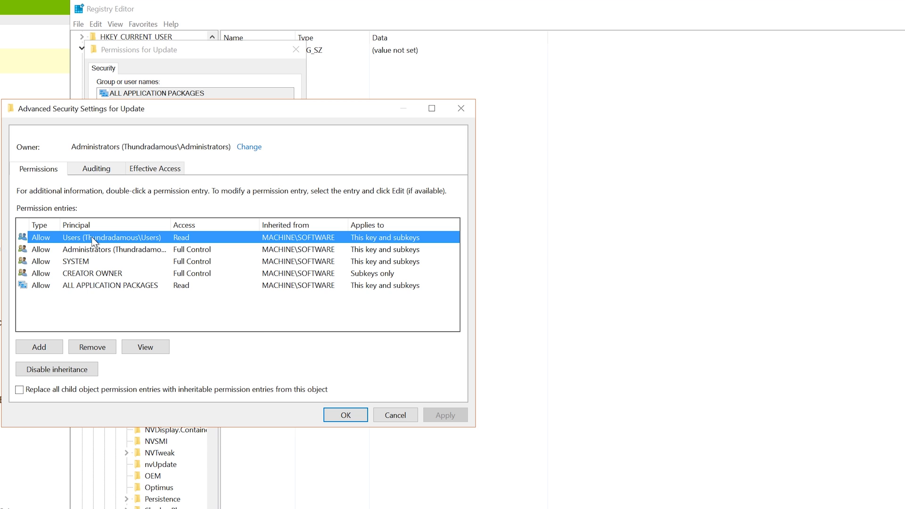
{"action": "left_click", "coordinate": [47, 350]}
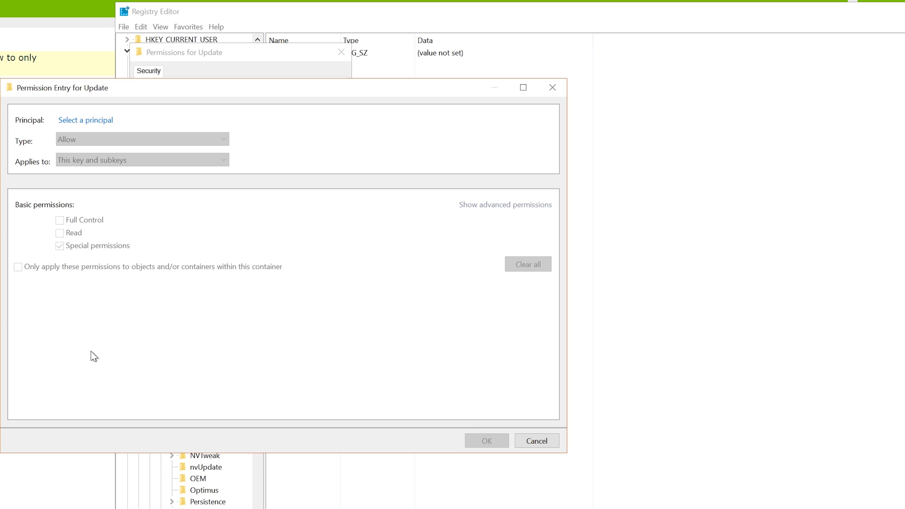
{"action": "left_click", "coordinate": [536, 442]}
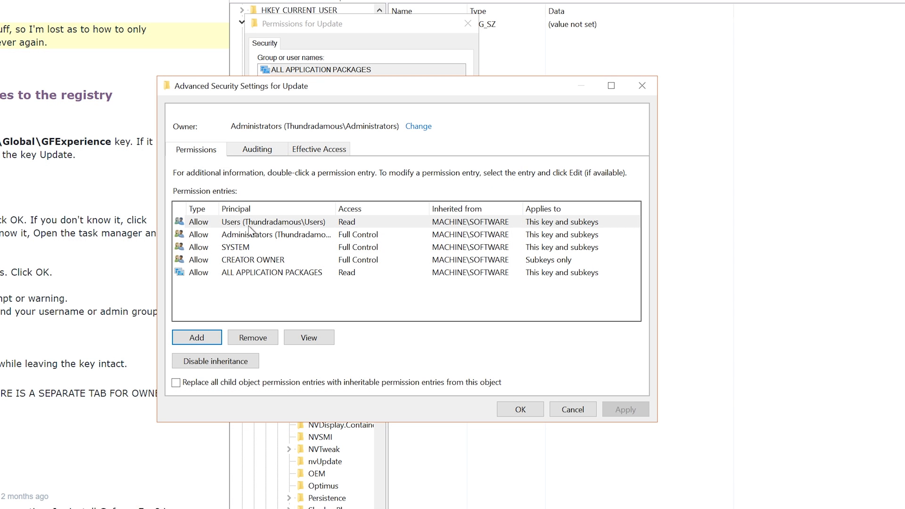
{"action": "left_click", "coordinate": [249, 224]}
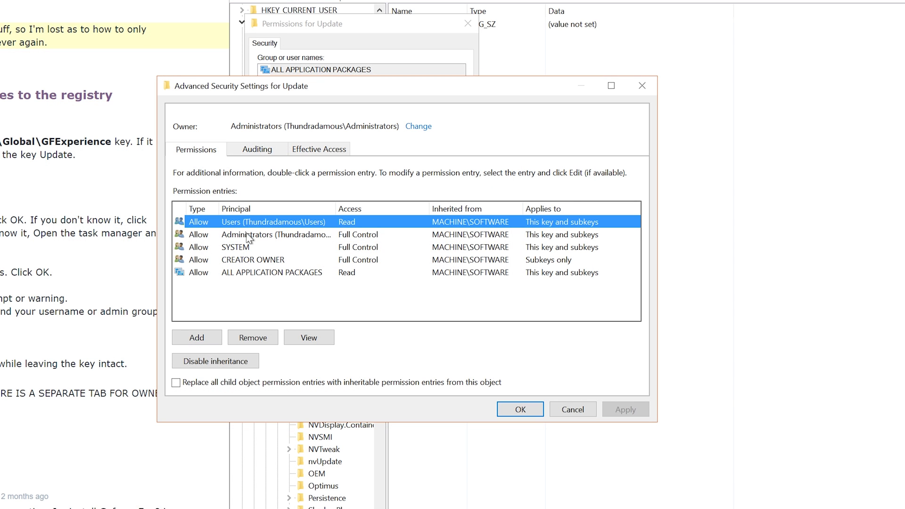
Disable inheritance on Update, remove all inherited permissions, and apply, confirming no one has access.
{"action": "left_click", "coordinate": [212, 364]}
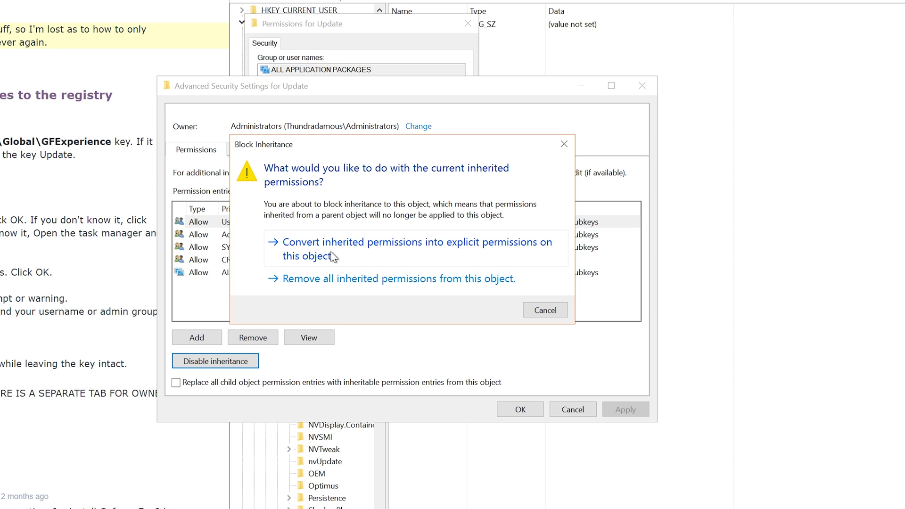
{"action": "left_click", "coordinate": [384, 283]}
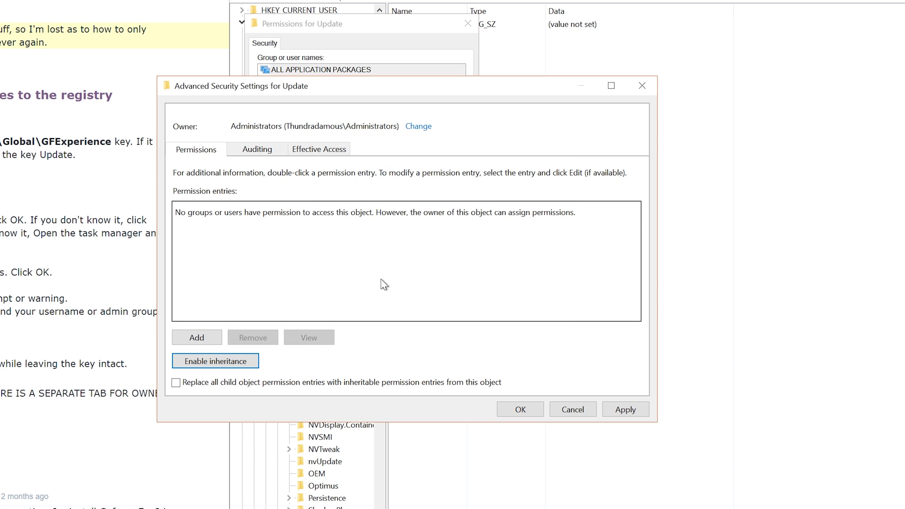
{"action": "left_click", "coordinate": [621, 411]}
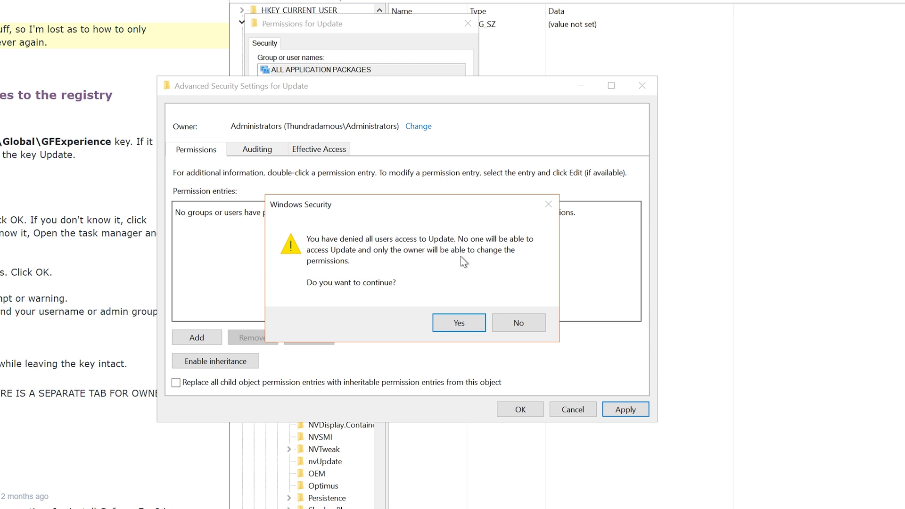
{"action": "left_click", "coordinate": [457, 324]}
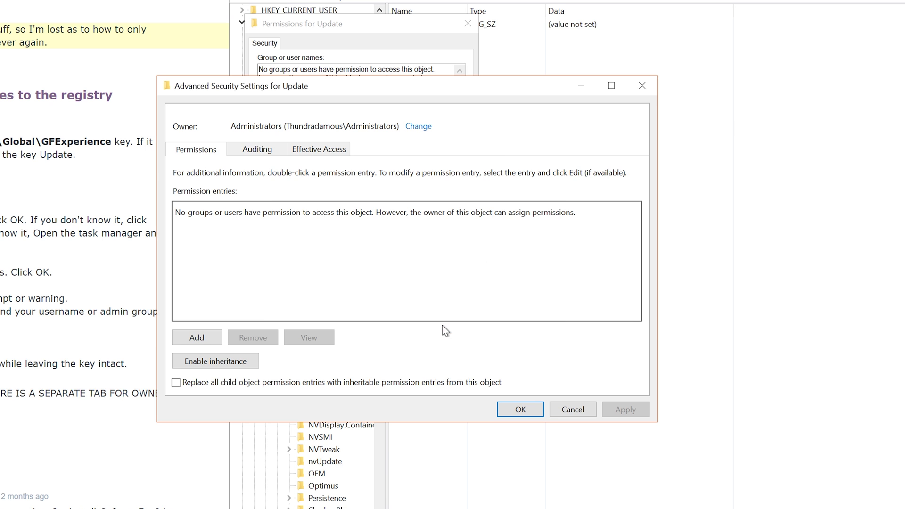
{"action": "left_click_drag", "start_coordinate": [299, 93], "coordinate": [401, 120]}
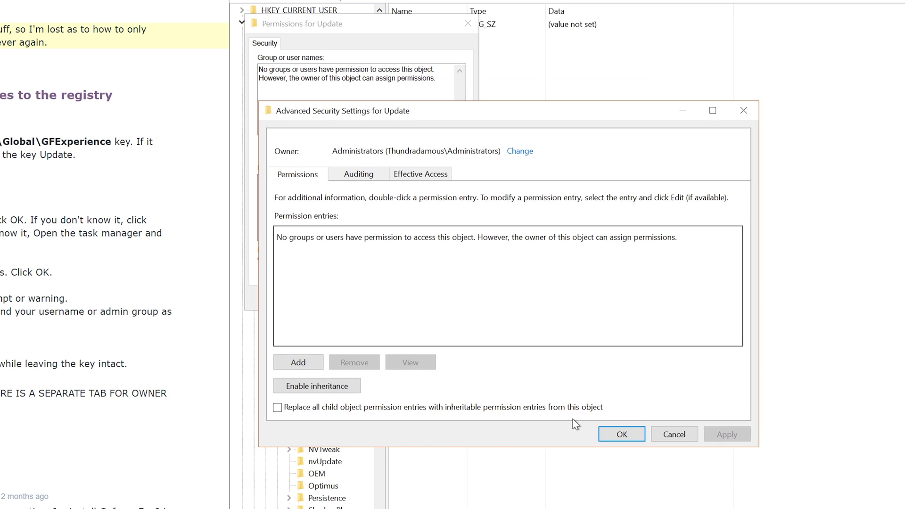
{"action": "left_click", "coordinate": [620, 434]}
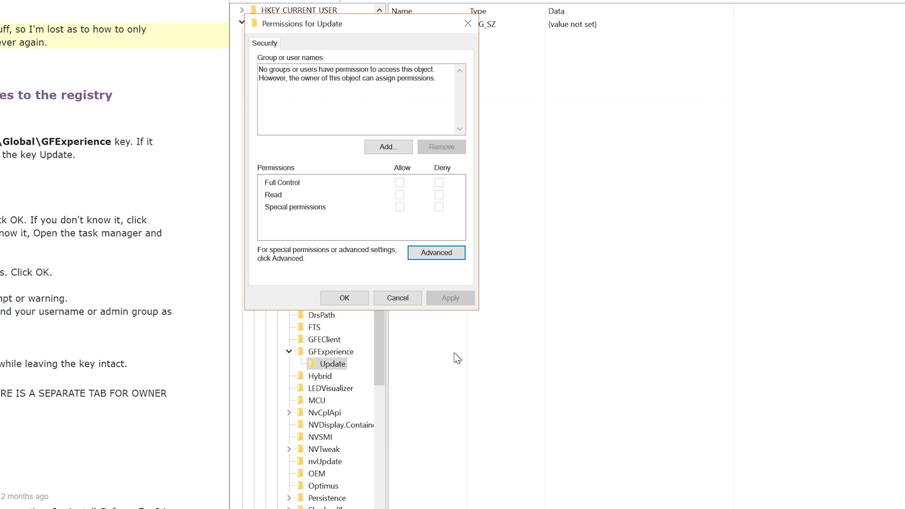
Close the Permissions dialog, verify Update holds only its (Default) value, and open Start.
{"action": "left_click", "coordinate": [345, 298]}
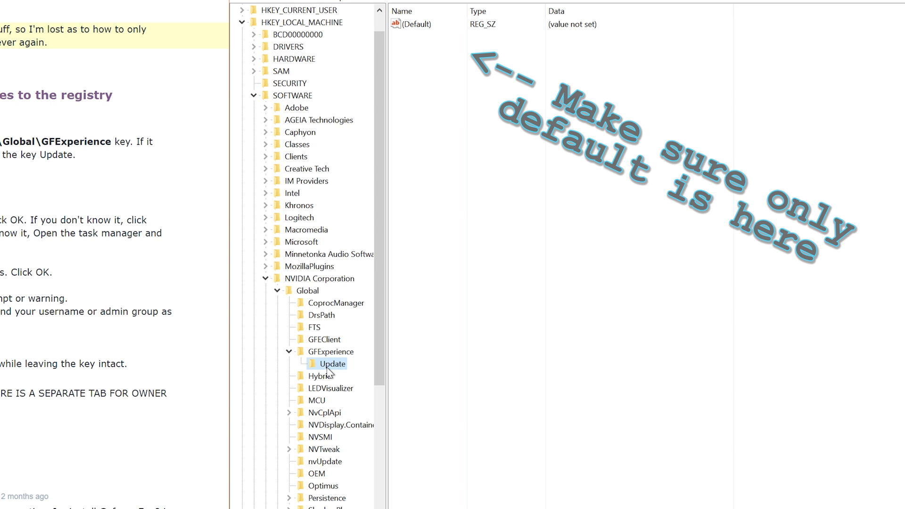
{"action": "left_click", "coordinate": [462, 198]}
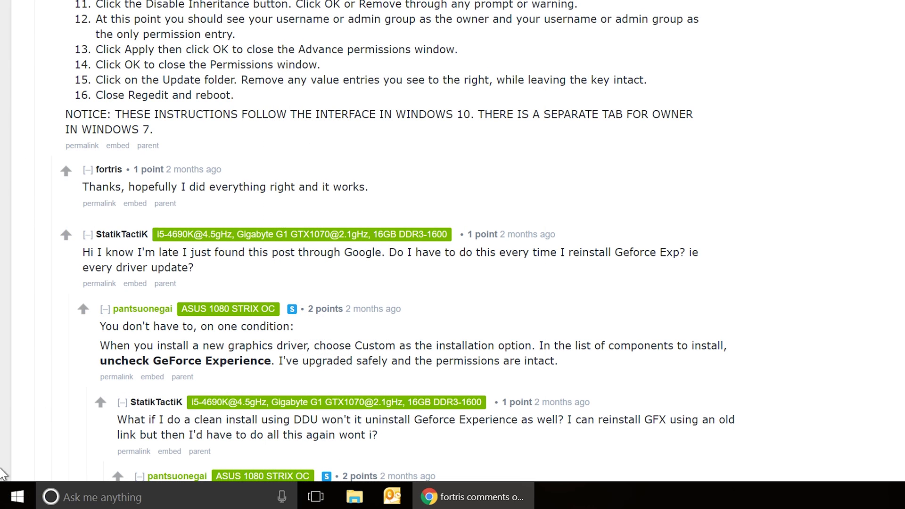
{"action": "left_click", "coordinate": [16, 500]}
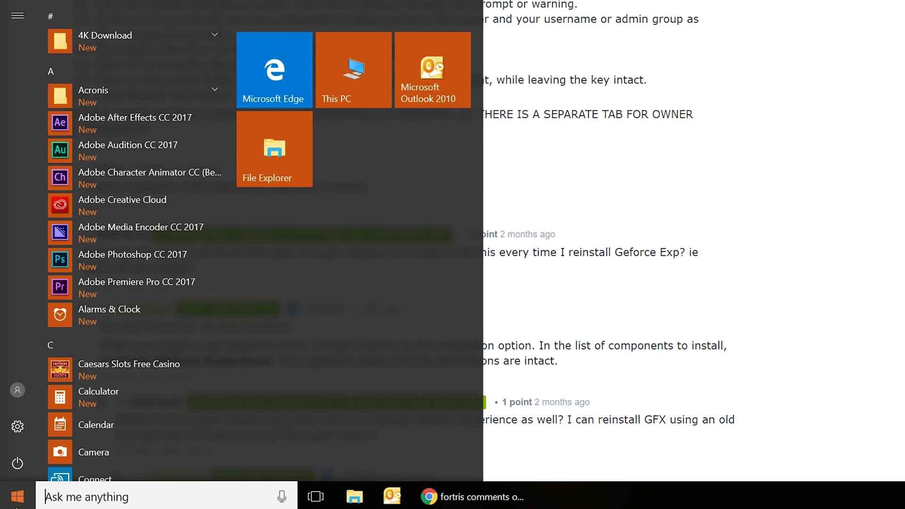
Bring up the Start menu's power options to restart the PC.
{"action": "left_click", "coordinate": [16, 462]}
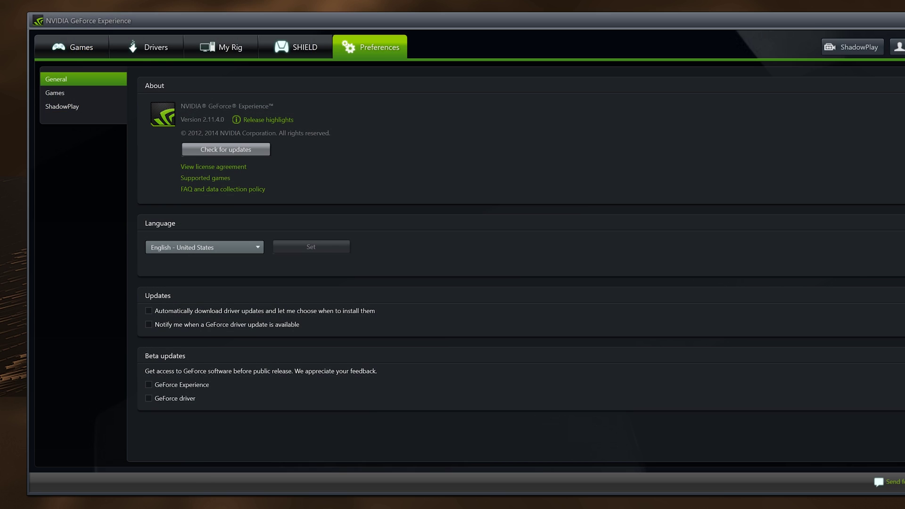